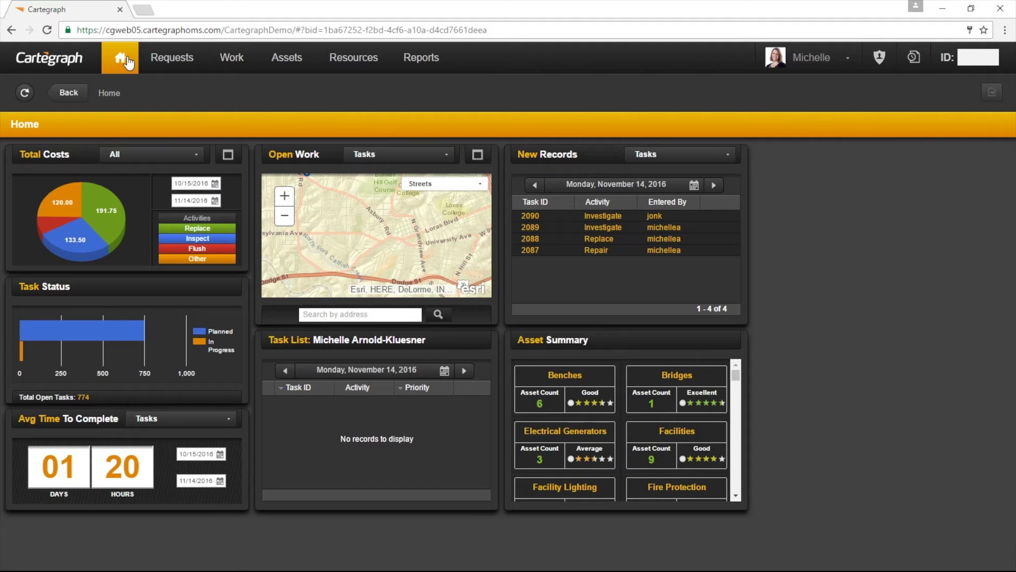
- Go from the Home dashboard to the Assets area with its sign map and list
{"action": "left_click", "coordinate": [286, 58]}
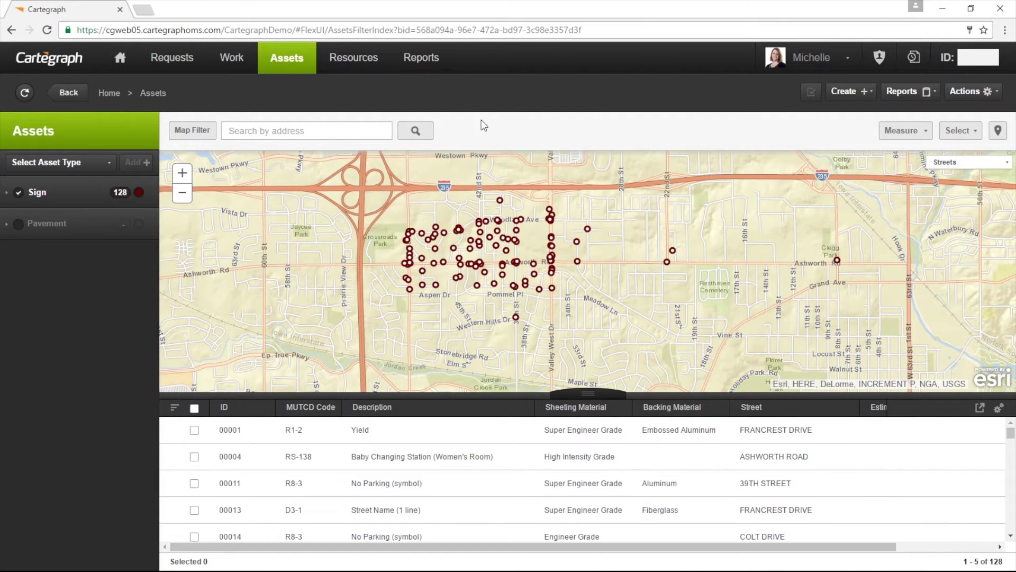
- View sign 00001's details and run its Asset Summary report
{"action": "mouse_move", "coordinate": [556, 430]}
{"action": "left_click", "coordinate": [950, 434]}
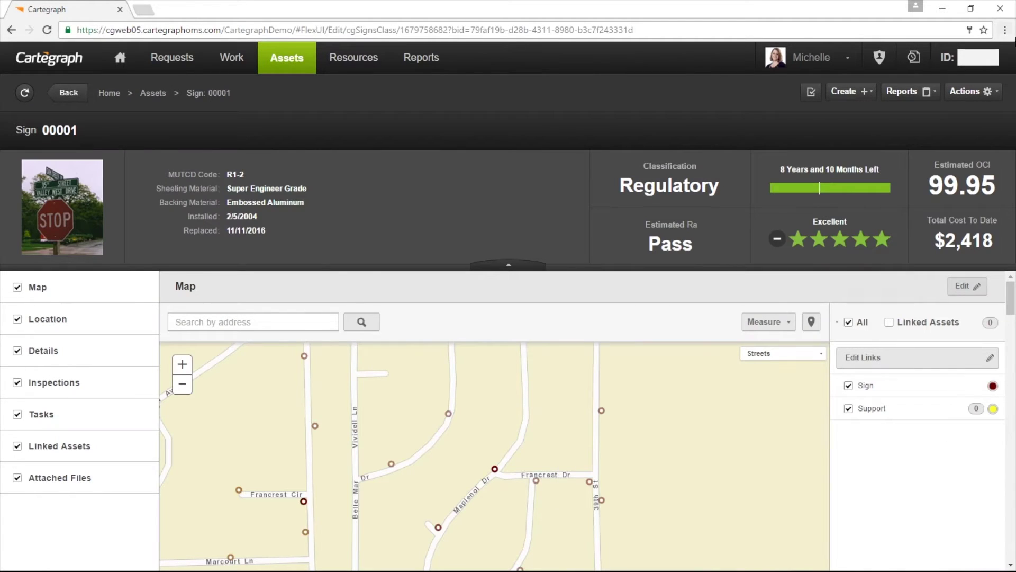
{"action": "left_click", "coordinate": [907, 91]}
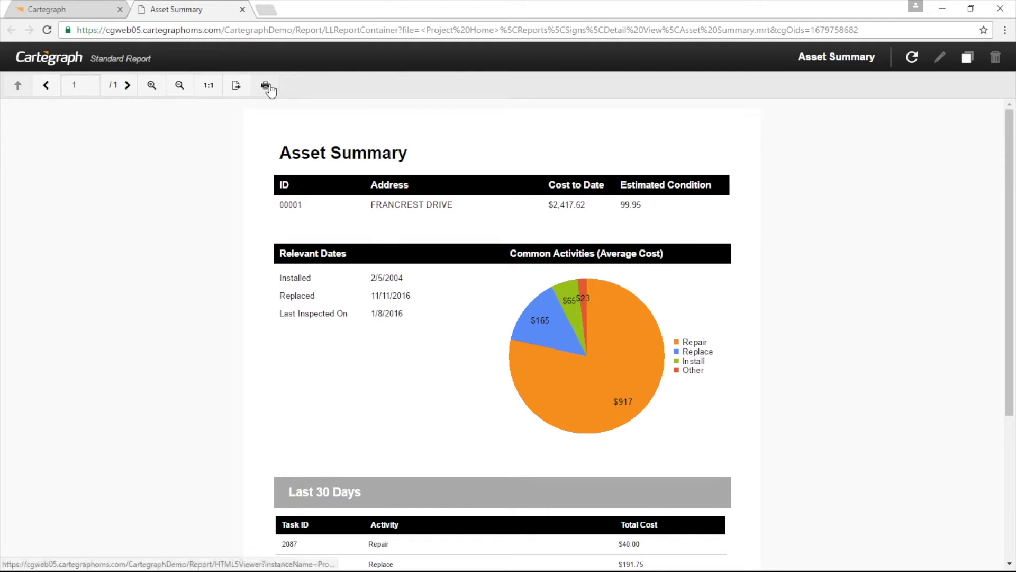
- Export the Asset Summary report in Adobe PDF Format, then close it to return to sign 00001
{"action": "left_click", "coordinate": [236, 85]}
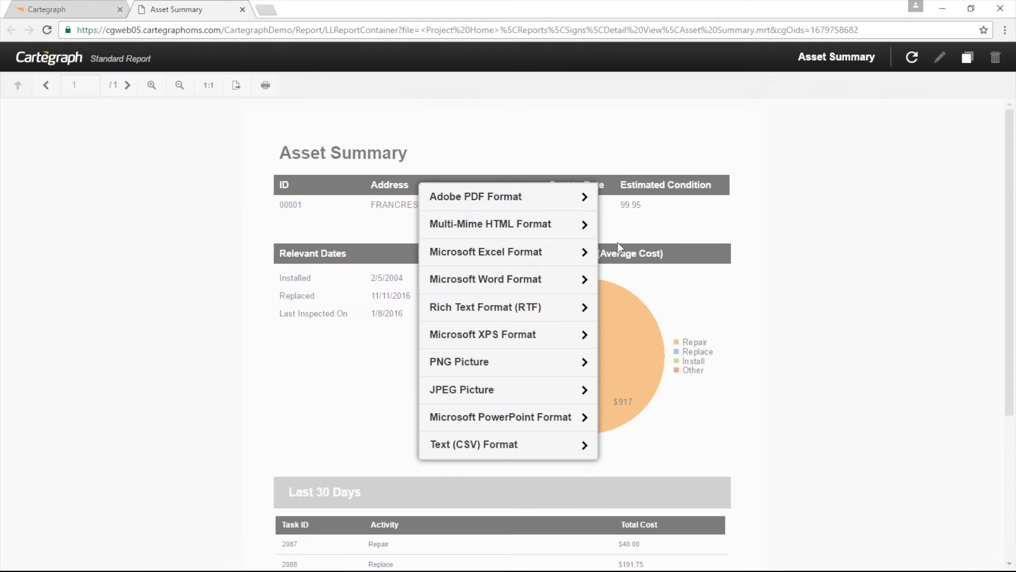
{"action": "left_click", "coordinate": [545, 196]}
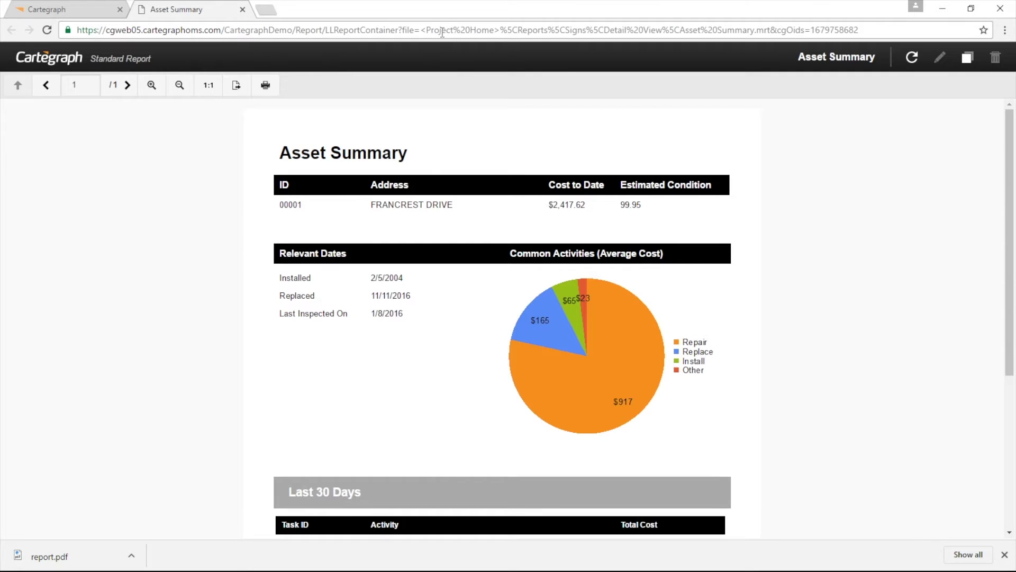
{"action": "left_click", "coordinate": [244, 10]}
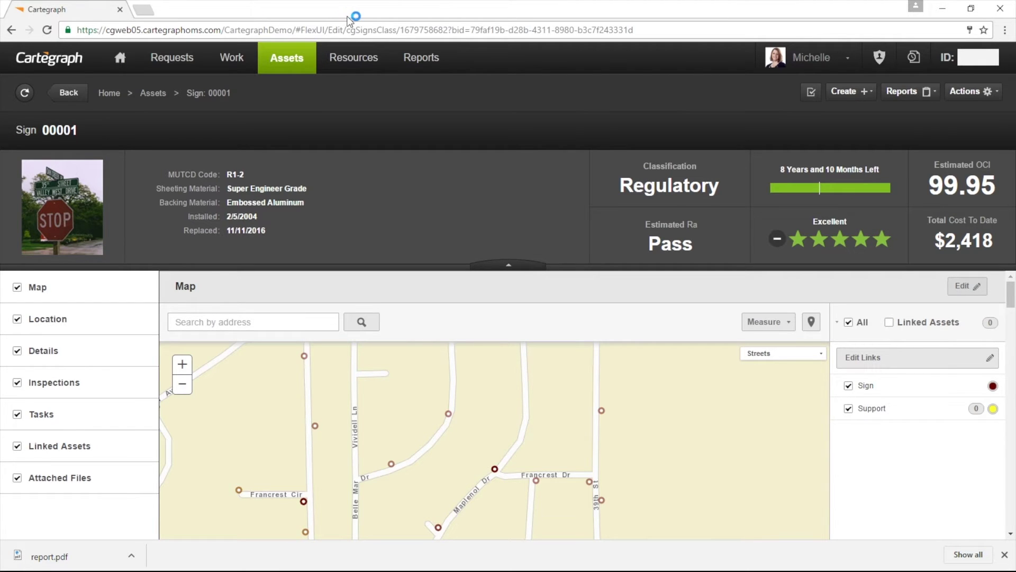
- Search the standard reports for 'task' and run Task Performance Measures
{"action": "left_click", "coordinate": [421, 58]}
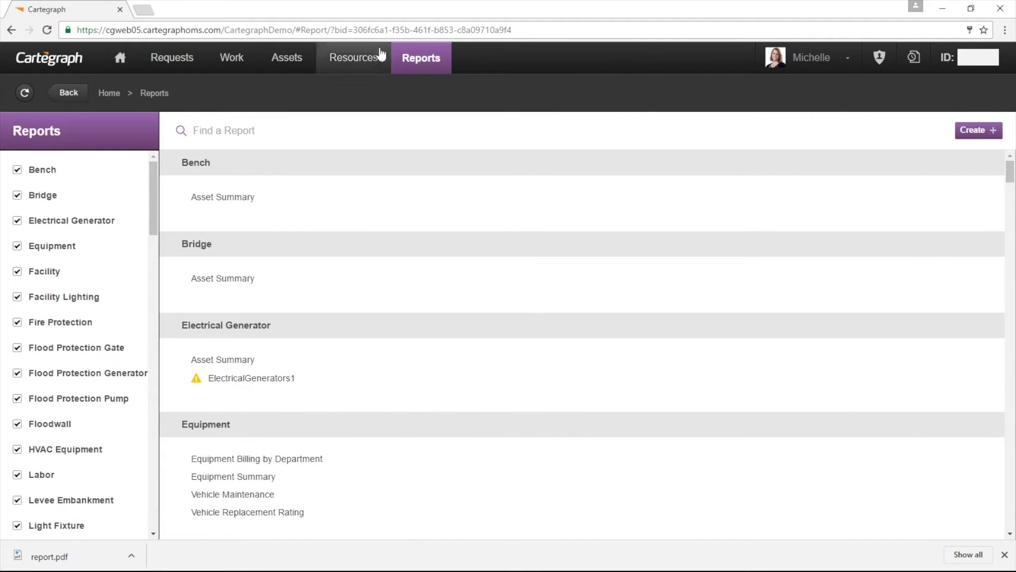
{"action": "left_click", "coordinate": [241, 130]}
{"action": "type", "text": "tas"}
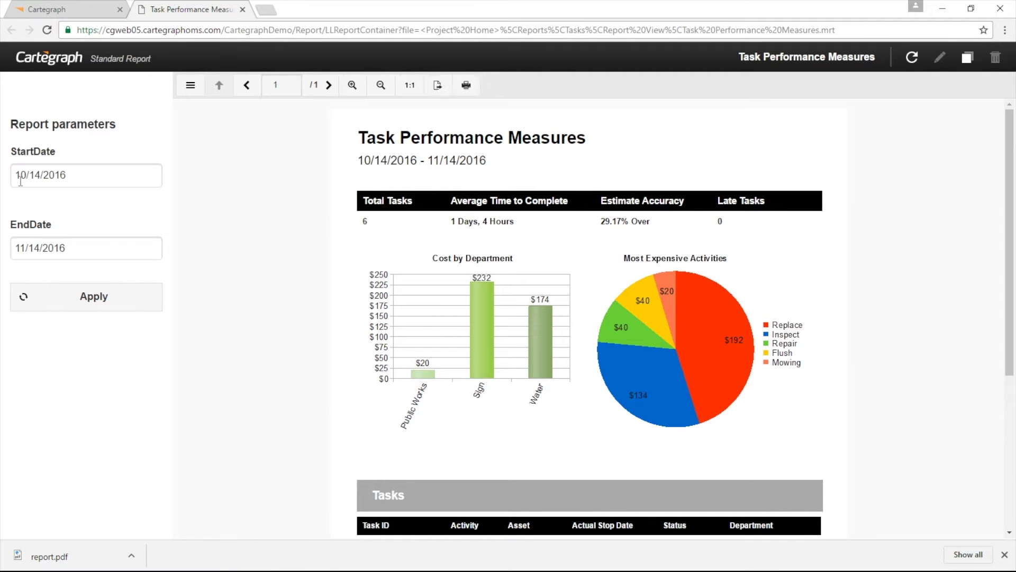
- Rerun the report with StartDate 6/14/2016, view its second page, then close it
{"action": "left_click_drag", "start_coordinate": [28, 174], "coordinate": [2, 179]}
{"action": "type", "text": "6"}
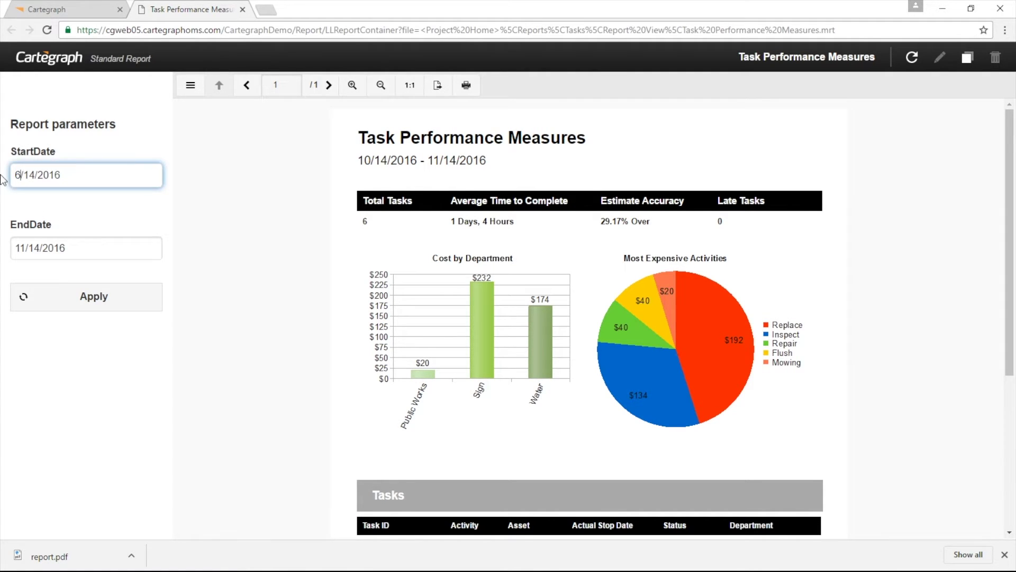
{"action": "left_click", "coordinate": [60, 299]}
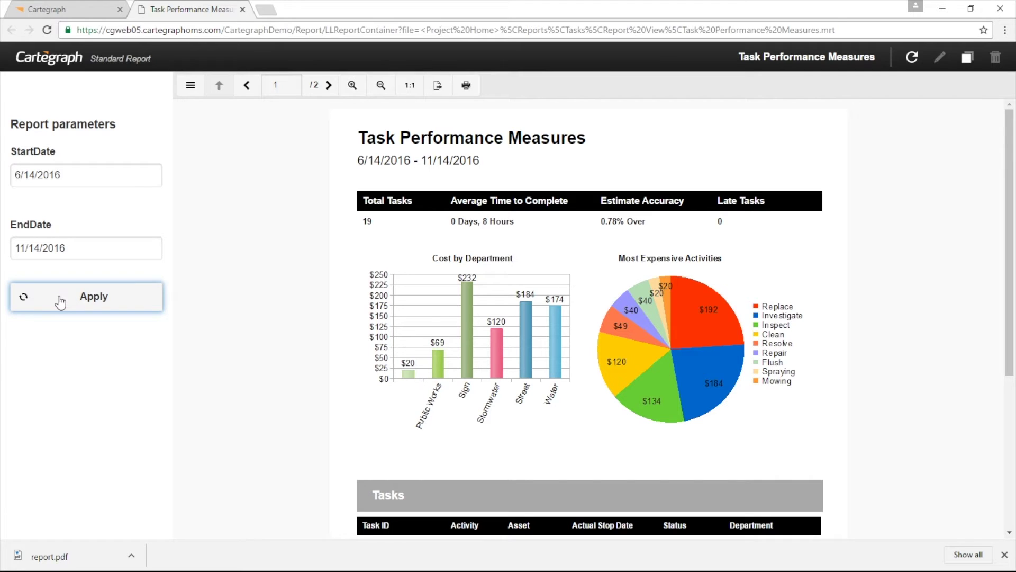
{"action": "left_click", "coordinate": [328, 85]}
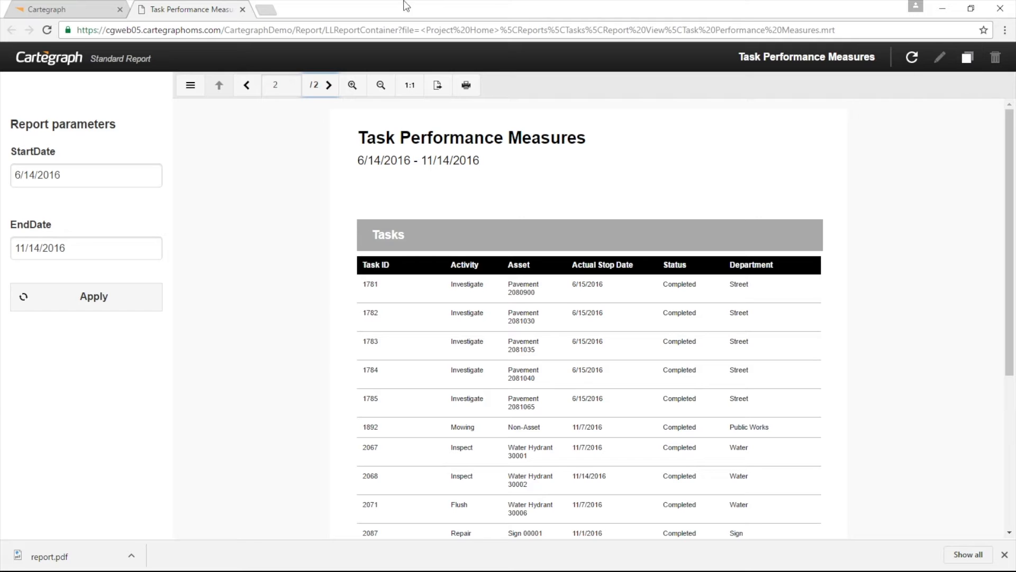
{"action": "left_click", "coordinate": [244, 10]}
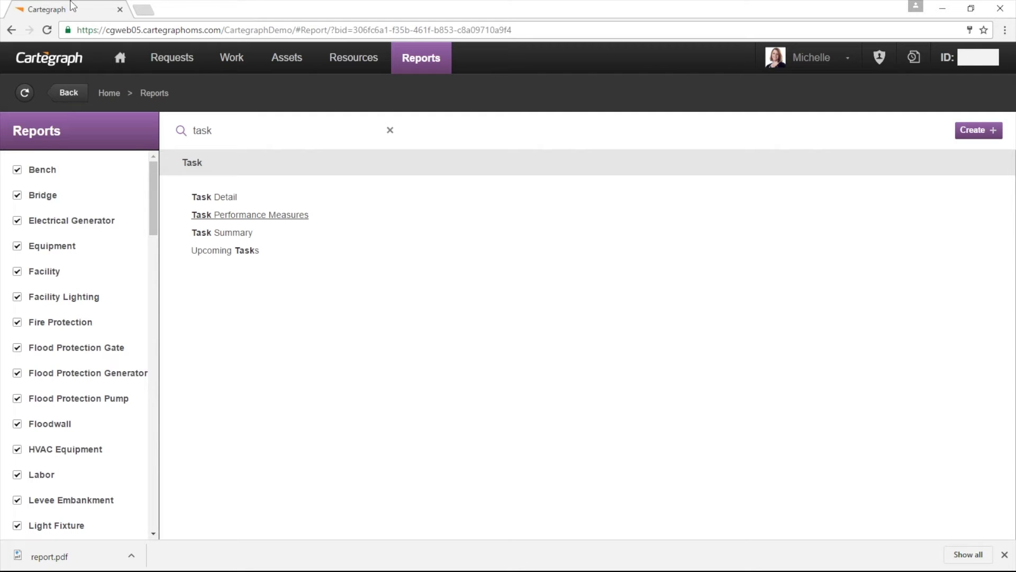
- Go to the Requests area with its map and request table
{"action": "left_click", "coordinate": [165, 64]}
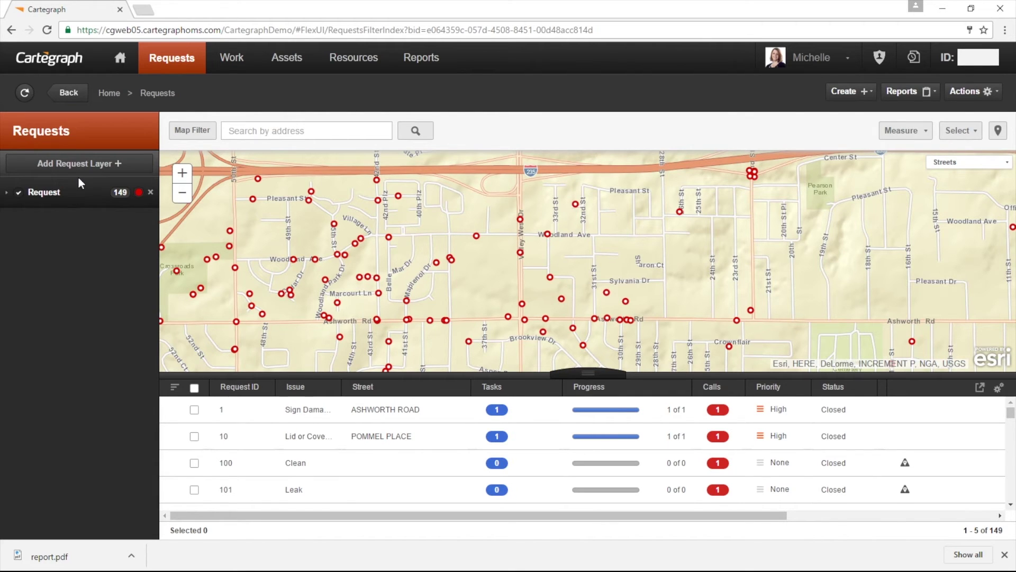
- Draw a four-corner polygon from the interstate at 40th–50th St down to Ashworth Rd to select the requests inside
{"action": "left_click", "coordinate": [958, 131]}
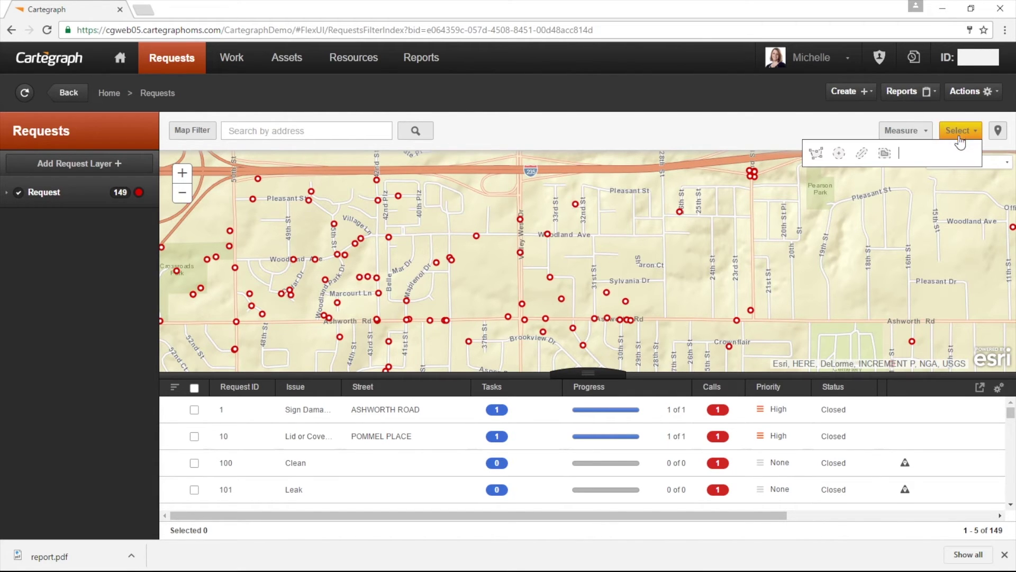
{"action": "left_click", "coordinate": [816, 154]}
{"action": "left_click", "coordinate": [506, 185]}
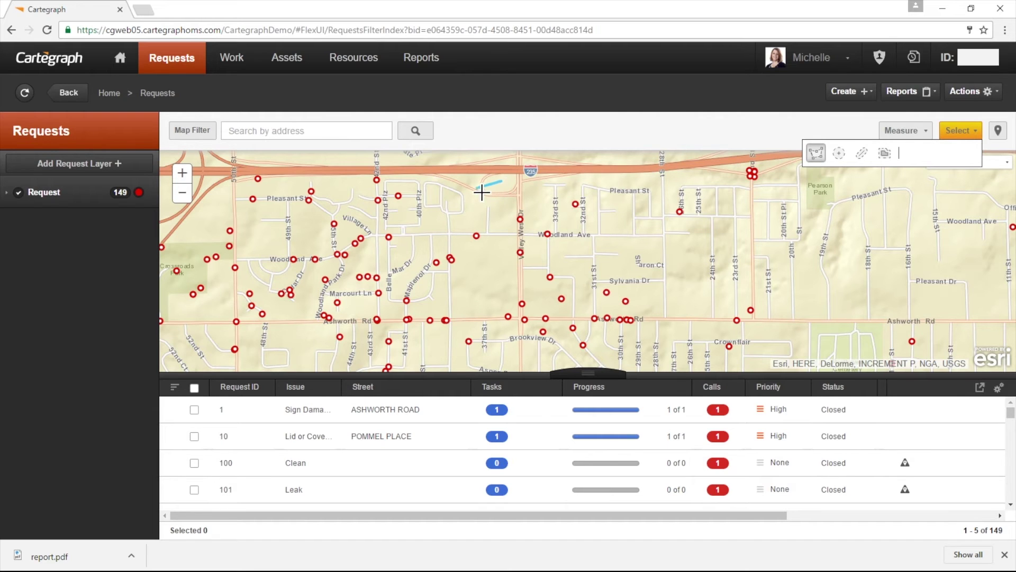
{"action": "left_click", "coordinate": [246, 185]}
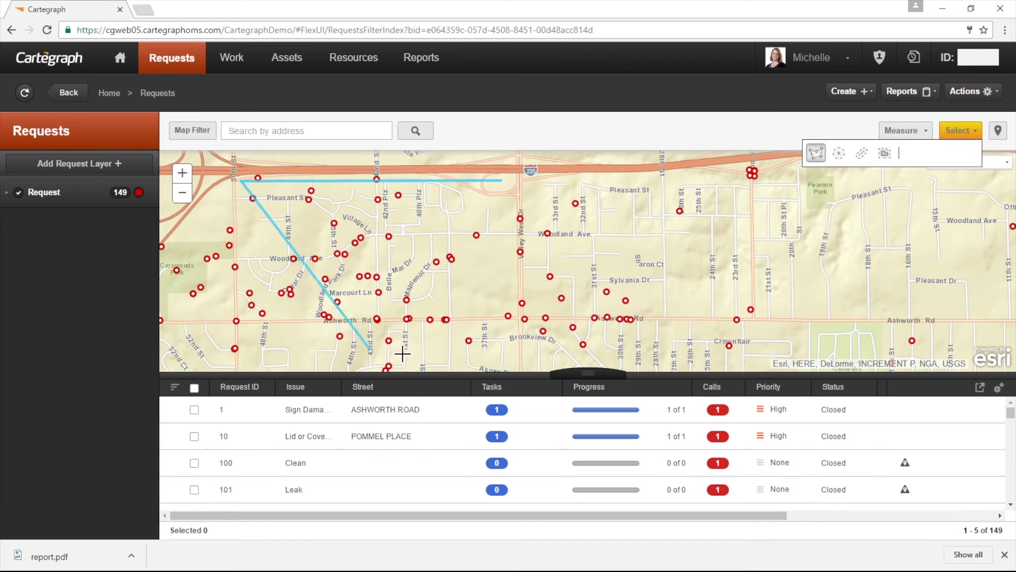
{"action": "left_click", "coordinate": [251, 328]}
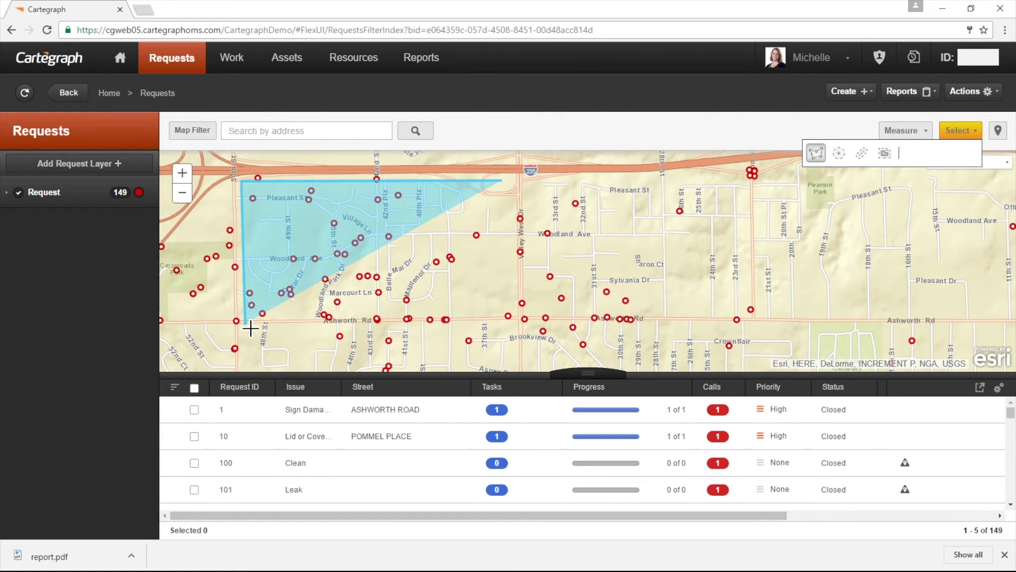
{"action": "left_click", "coordinate": [490, 324]}
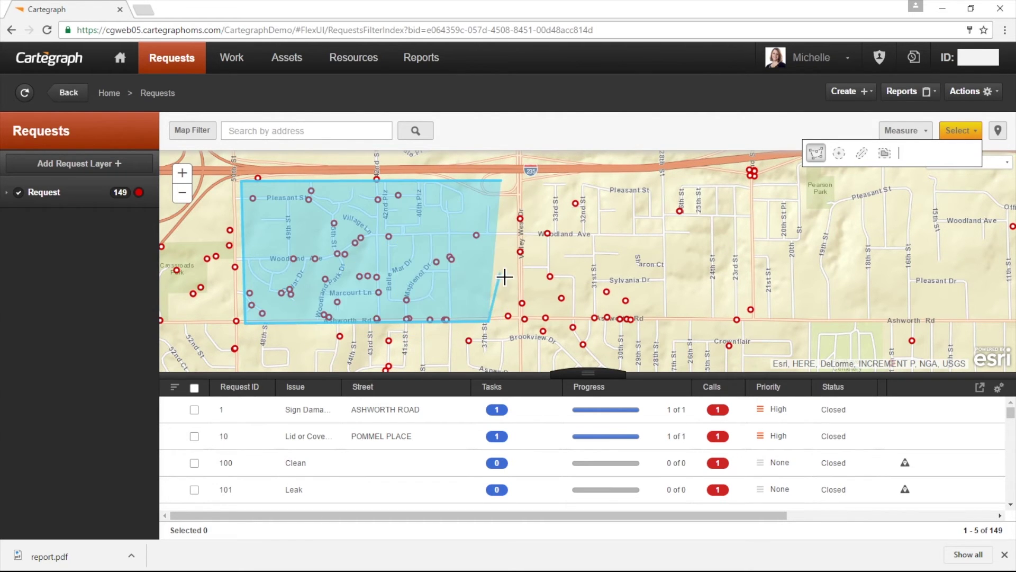
{"action": "double_click", "coordinate": [501, 193]}
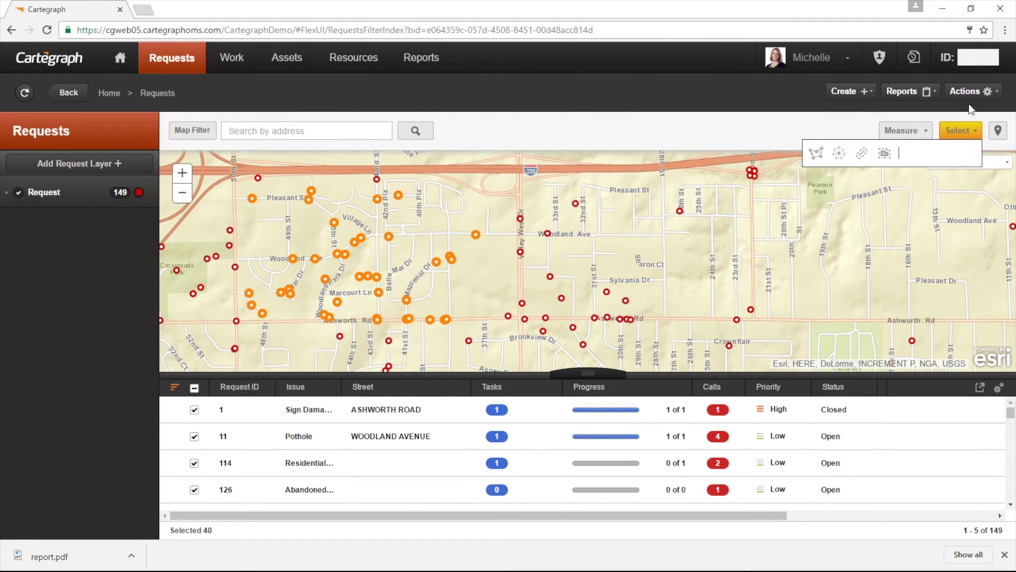
{"action": "left_click", "coordinate": [905, 92]}
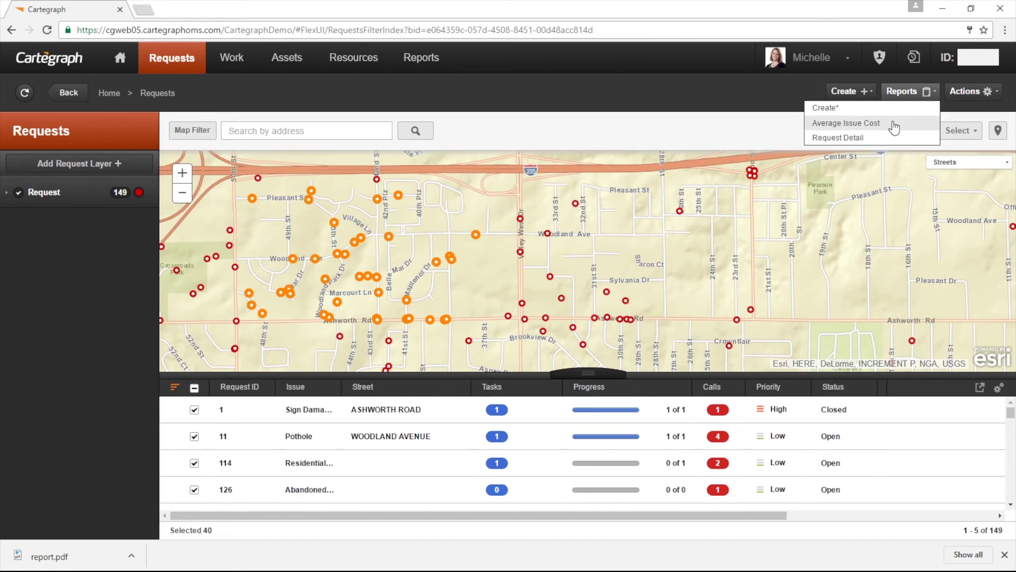
{"action": "left_click", "coordinate": [845, 123]}
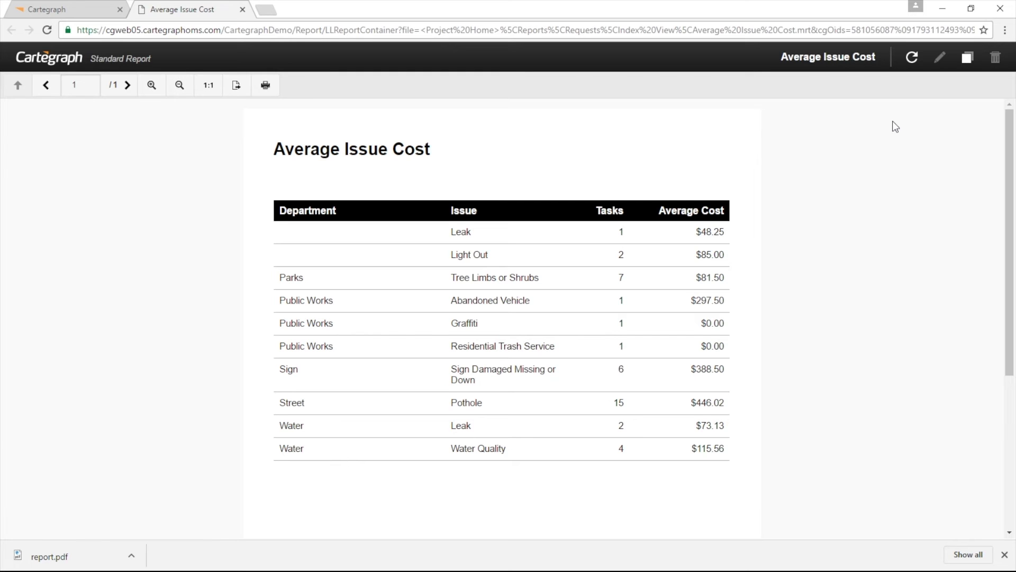
{"action": "left_click", "coordinate": [244, 10]}
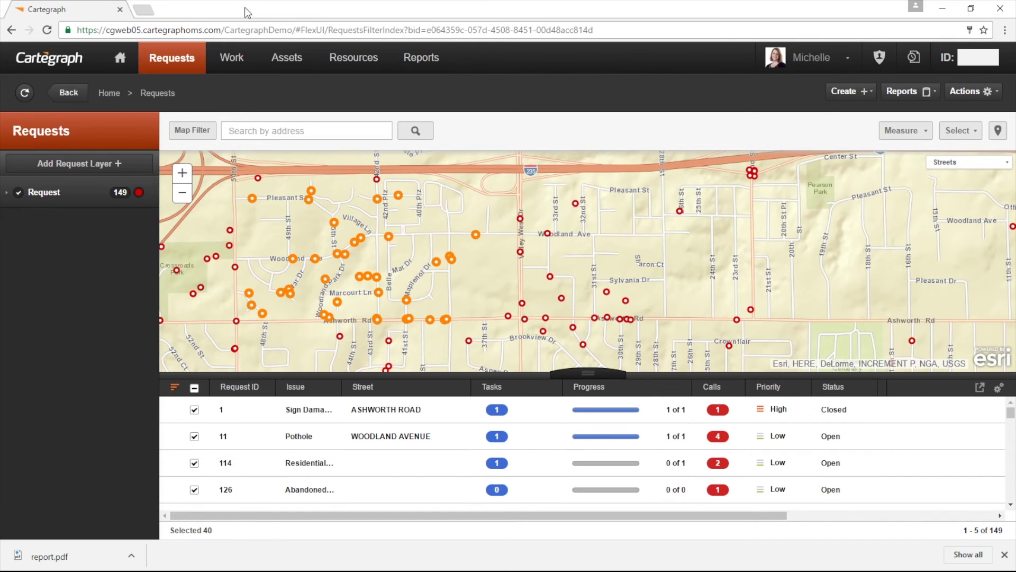
- From the Material reports, view the Material Inventory report and close it
{"action": "left_click", "coordinate": [421, 58]}
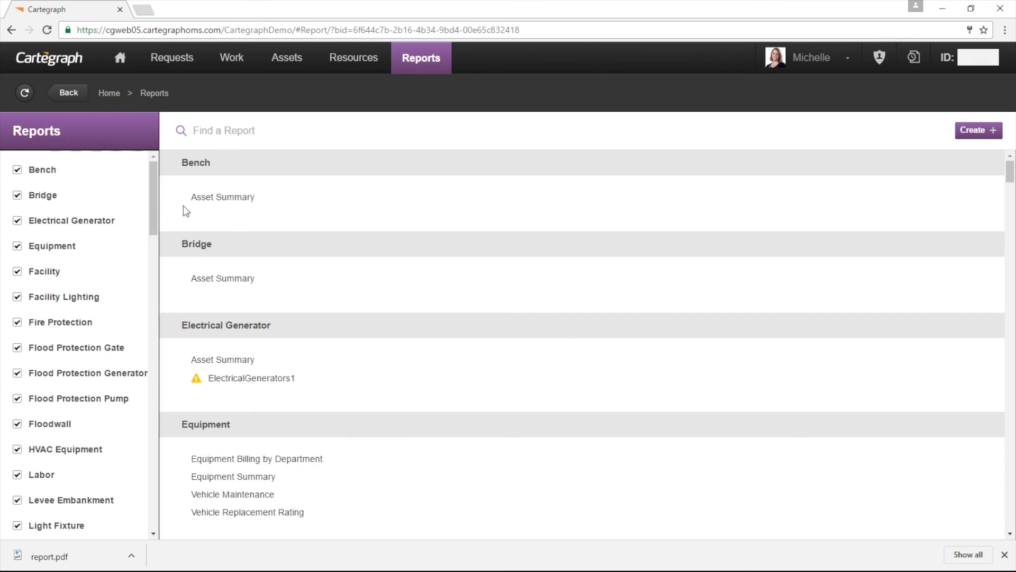
{"action": "left_click_drag", "start_coordinate": [156, 184], "coordinate": [167, 230]}
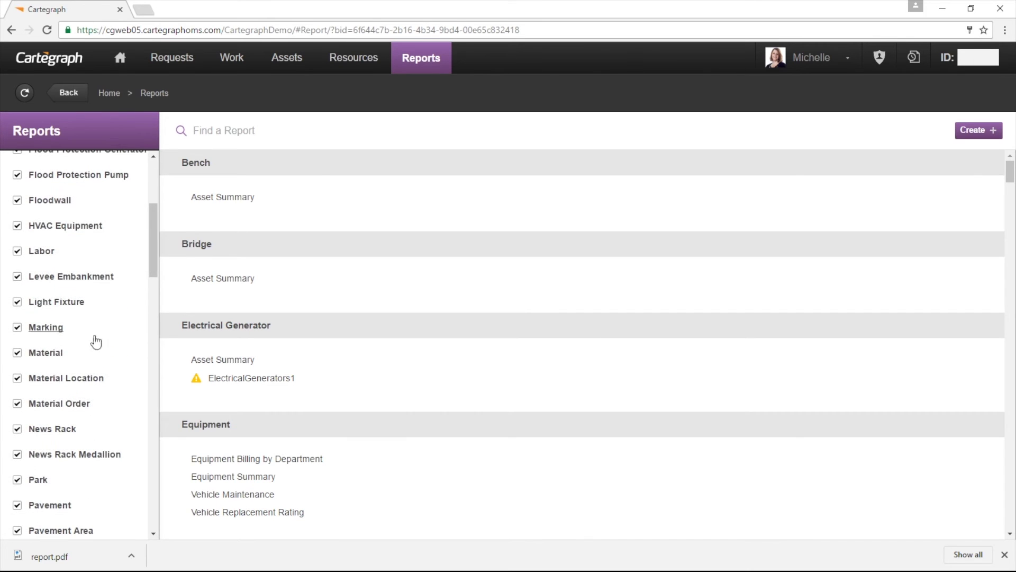
{"action": "left_click", "coordinate": [46, 352]}
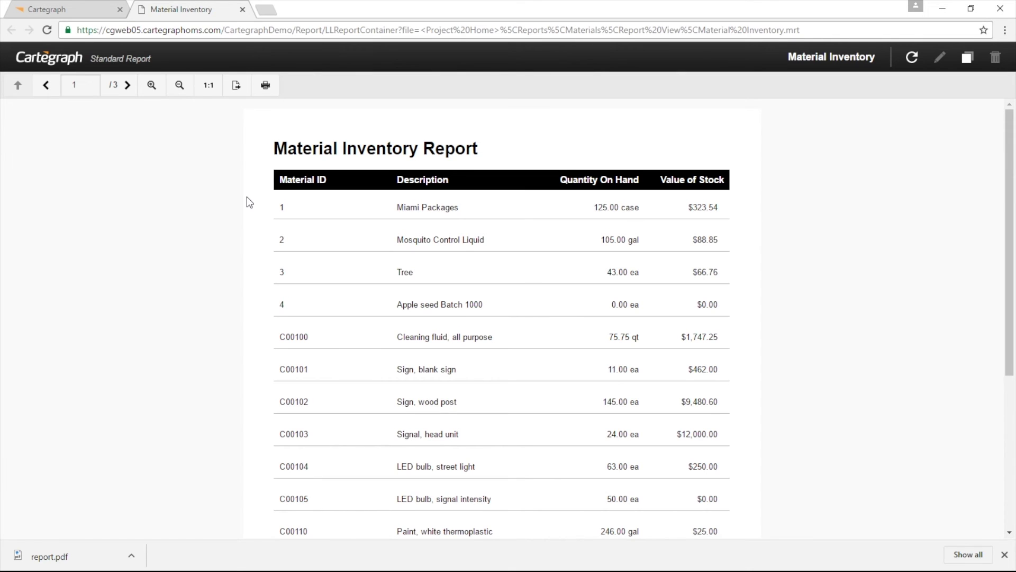
{"action": "left_click", "coordinate": [244, 10]}
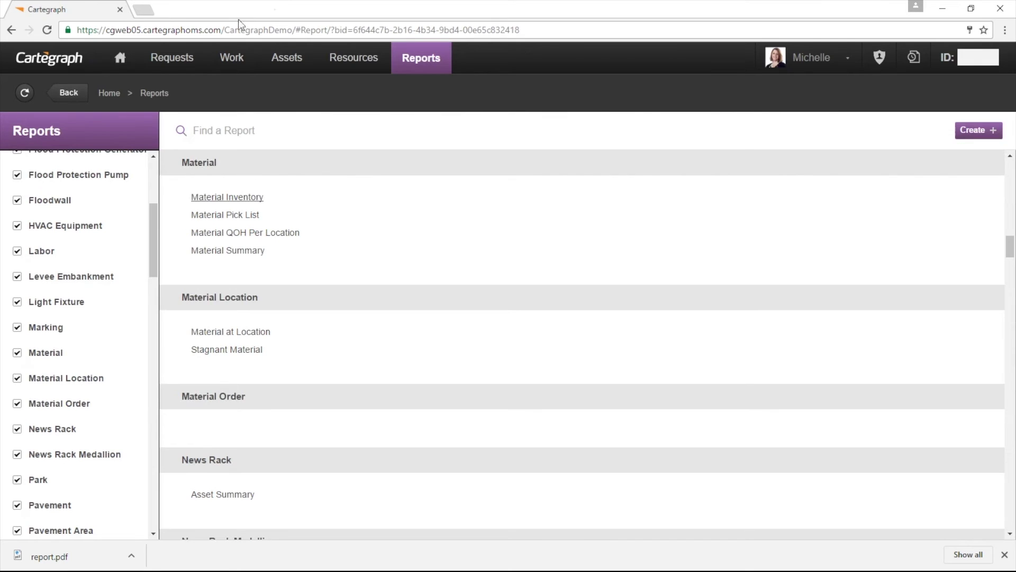
- From the Pavement reports, run Estimated OCI by Pavement Classification
{"action": "left_click", "coordinate": [49, 505]}
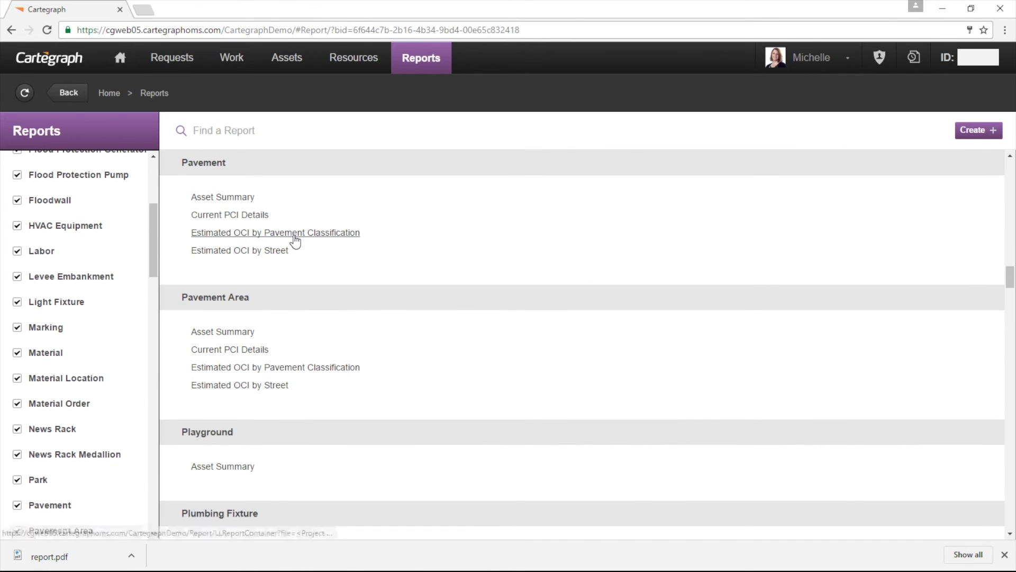
{"action": "left_click", "coordinate": [294, 234]}
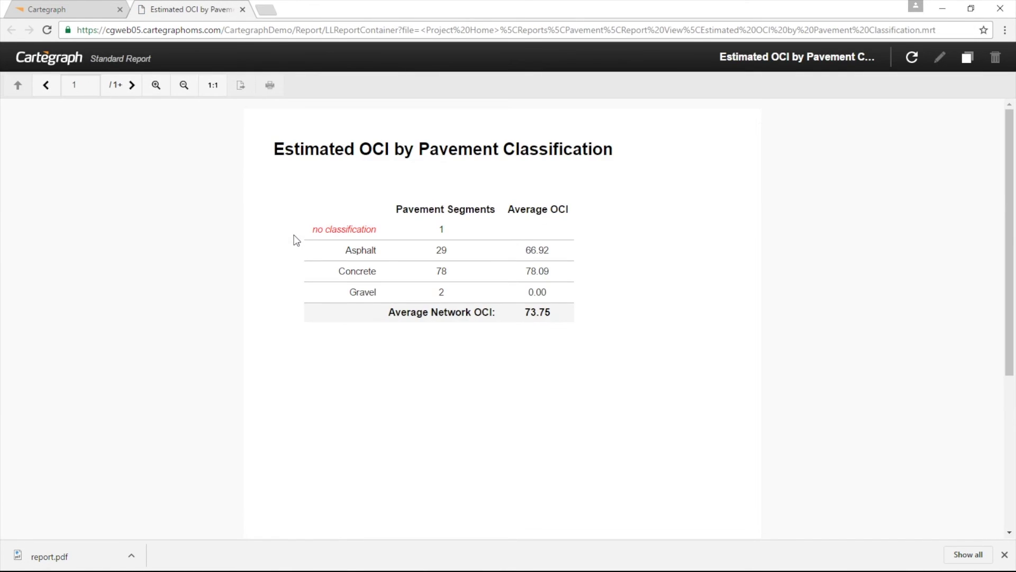